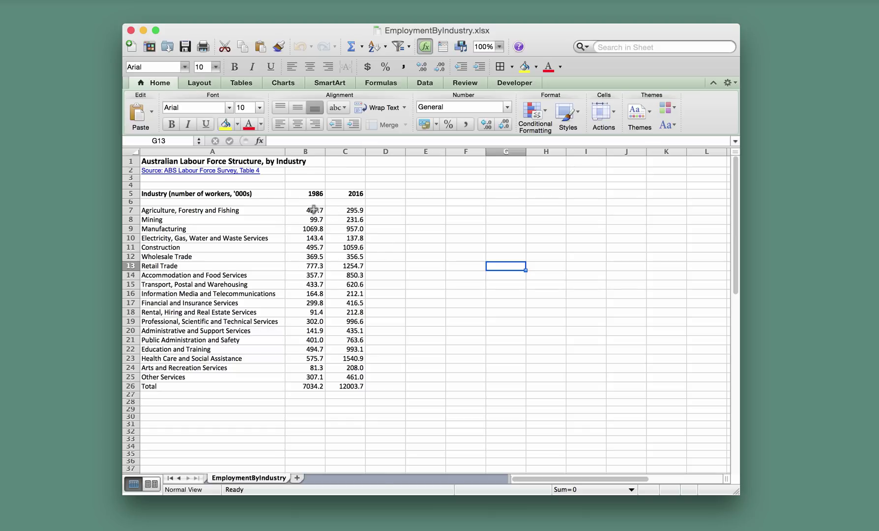
- Select the 1986 and 2016 employment values in B7:C25
{"action": "left_click_drag", "start_coordinate": [305, 210], "coordinate": [347, 372]}
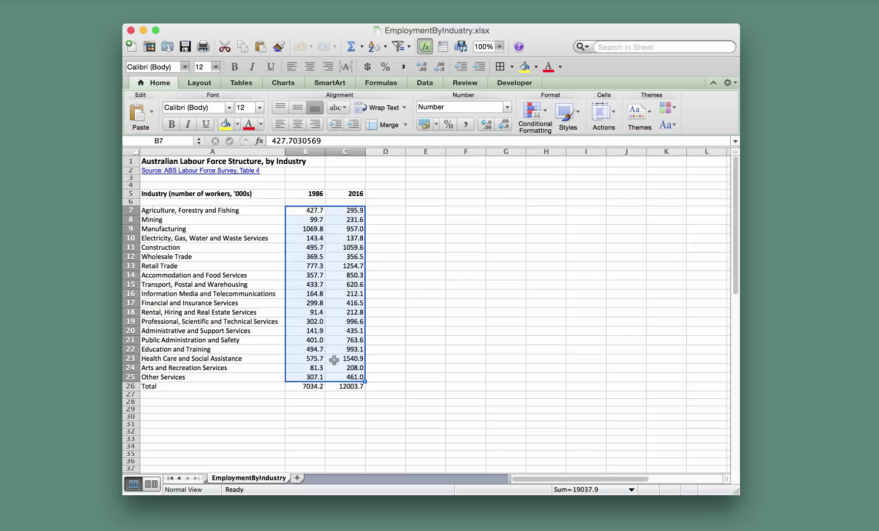
- Insert a 2-D Clustered Column chart of the selected 1986 and 2016 figures
{"action": "left_click", "coordinate": [285, 82]}
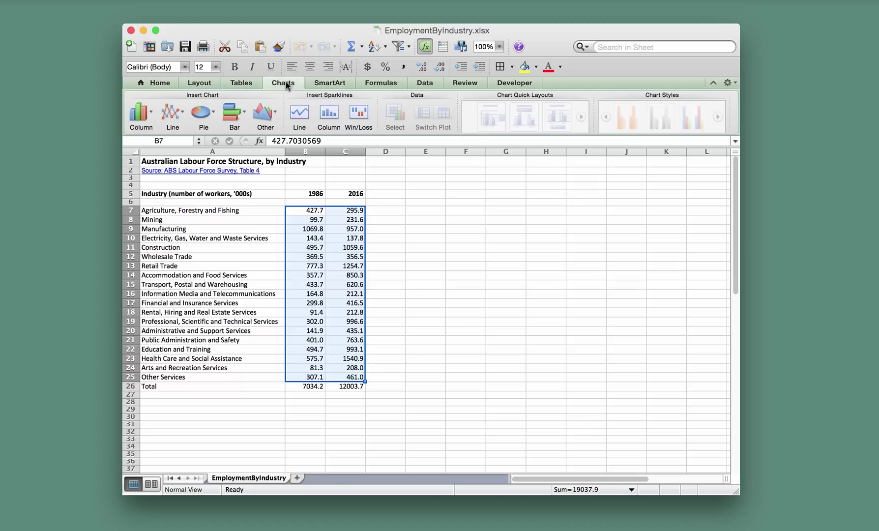
{"action": "left_click", "coordinate": [139, 113]}
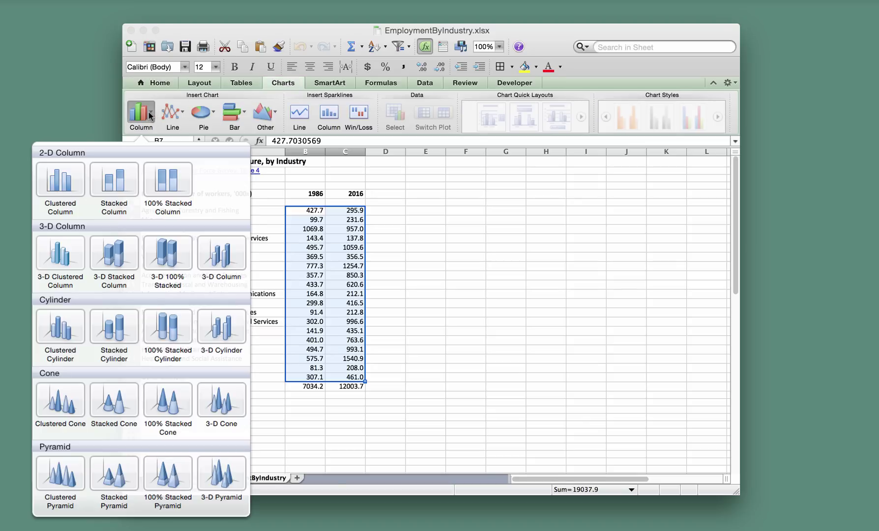
{"action": "left_click", "coordinate": [59, 181]}
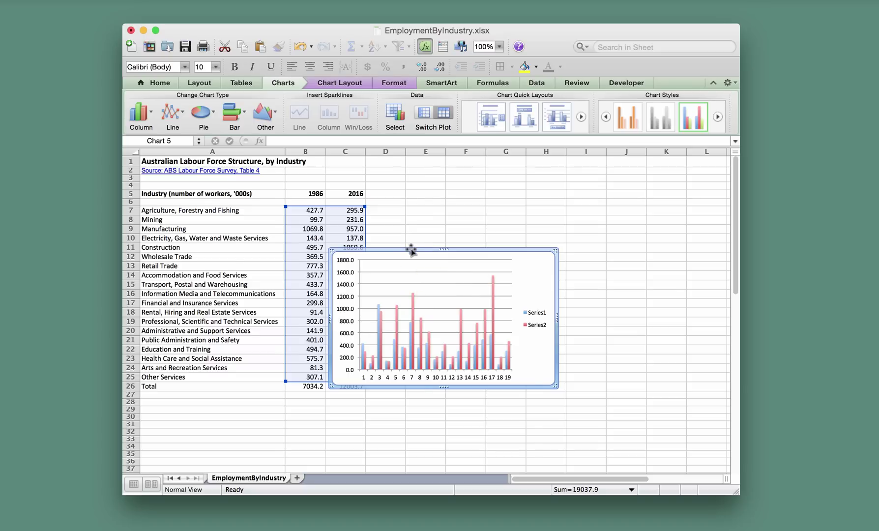
- Move the chart to a new sheet named ClustCol
{"action": "right_click", "coordinate": [412, 251]}
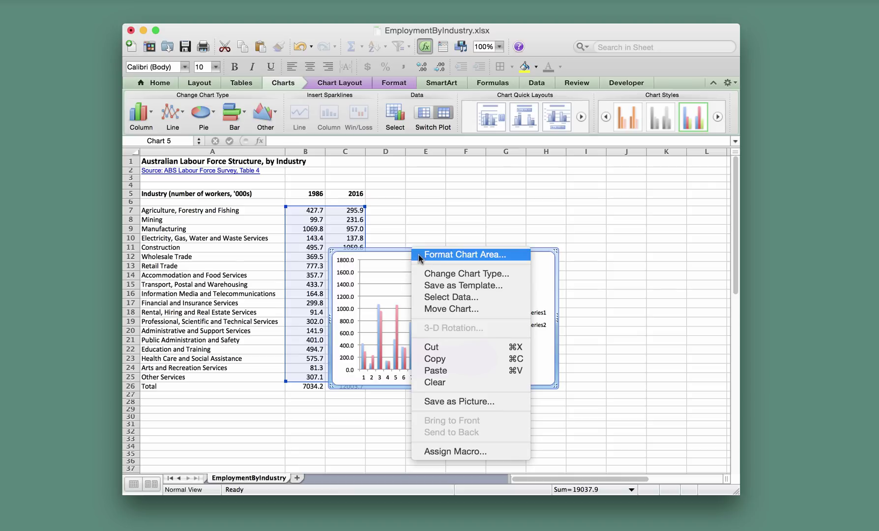
{"action": "left_click", "coordinate": [436, 311]}
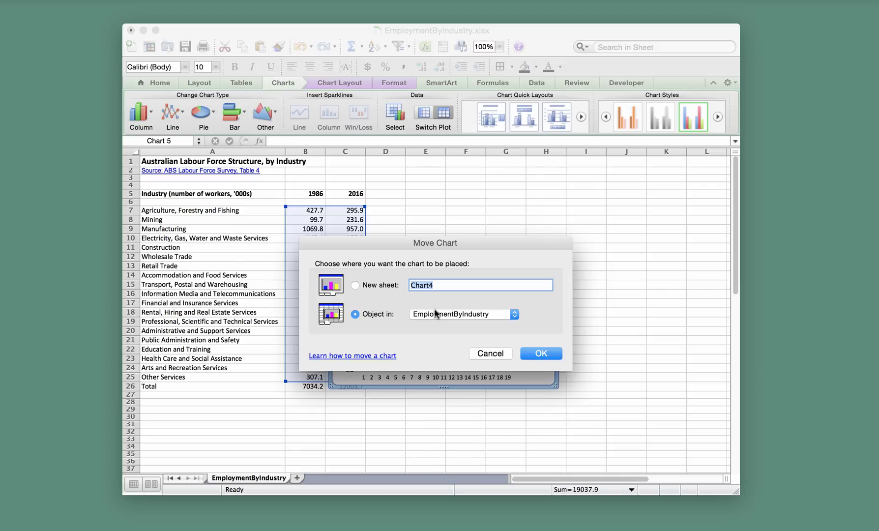
{"action": "left_click", "coordinate": [355, 285]}
{"action": "type", "text": "CLustCol"}
{"action": "key", "text": "BackSpace"}
{"action": "key", "text": "BackSpace"}
{"action": "key", "text": "BackSpace"}
{"action": "key", "text": "BackSpace"}
{"action": "key", "text": "BackSpace"}
{"action": "key", "text": "BackSpace"}
{"action": "type", "text": "lustcol"}
{"action": "key", "text": "BackSpace"}
{"action": "key", "text": "BackSpace"}
{"action": "key", "text": "BackSpace"}
{"action": "type", "text": "Col"}
{"action": "left_click", "coordinate": [541, 353]}
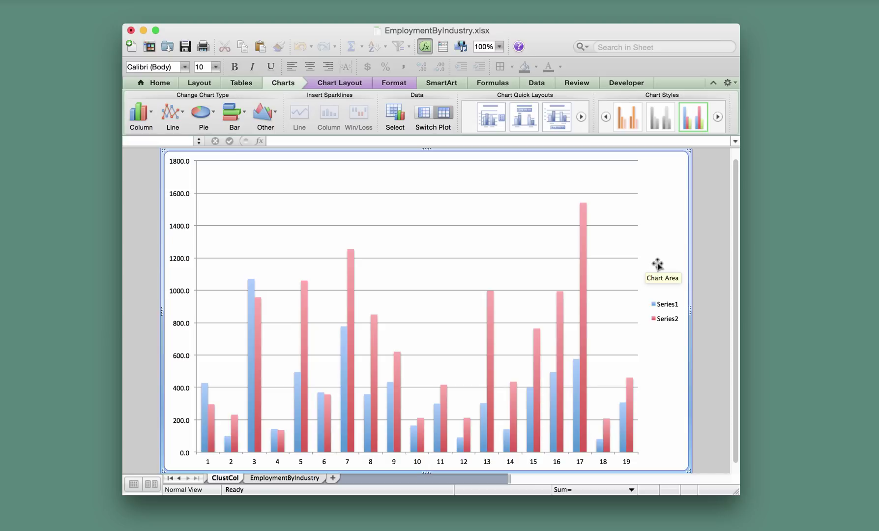
{"action": "mouse_move", "coordinate": [211, 421]}
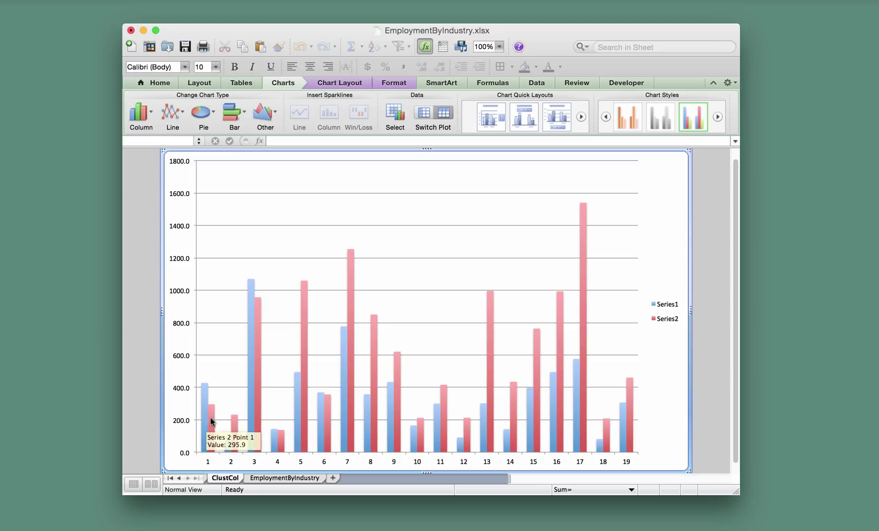
{"action": "mouse_move", "coordinate": [247, 322]}
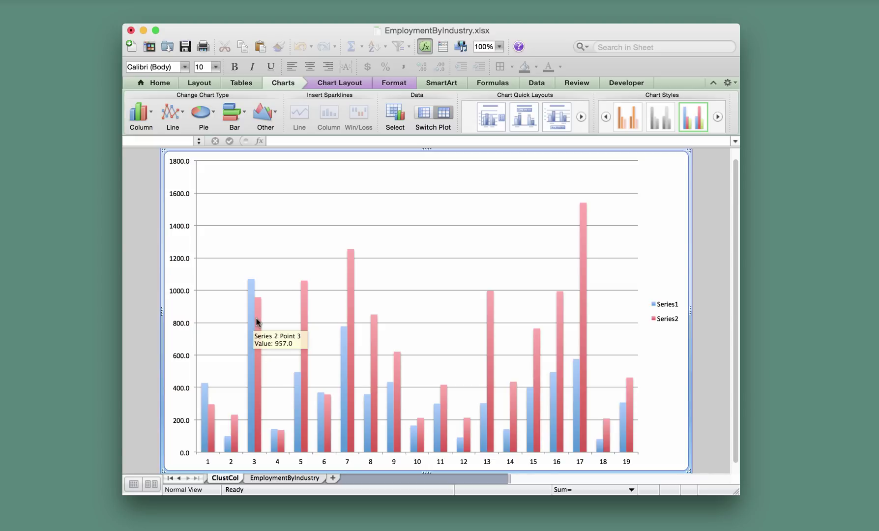
{"action": "mouse_move", "coordinate": [582, 219]}
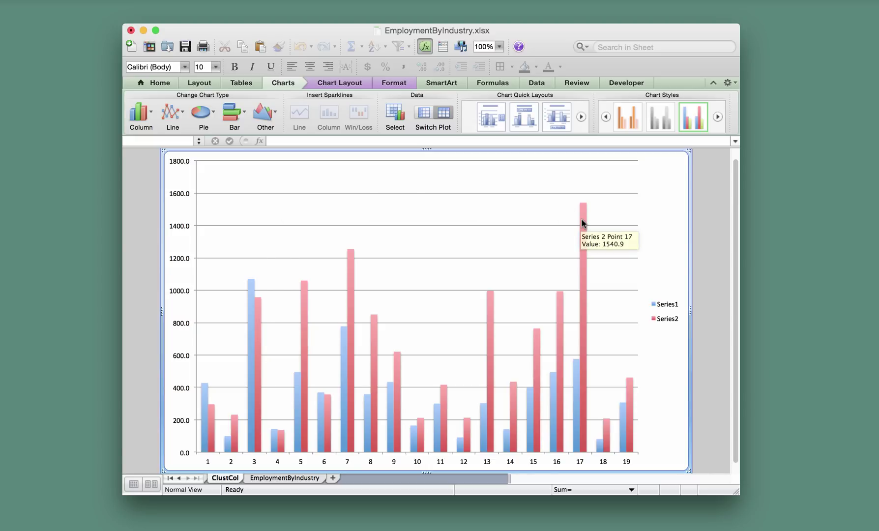
- Apply the first Quick Layout and title the chart "Employment by Industry, ('000s)"
{"action": "left_click", "coordinate": [488, 123]}
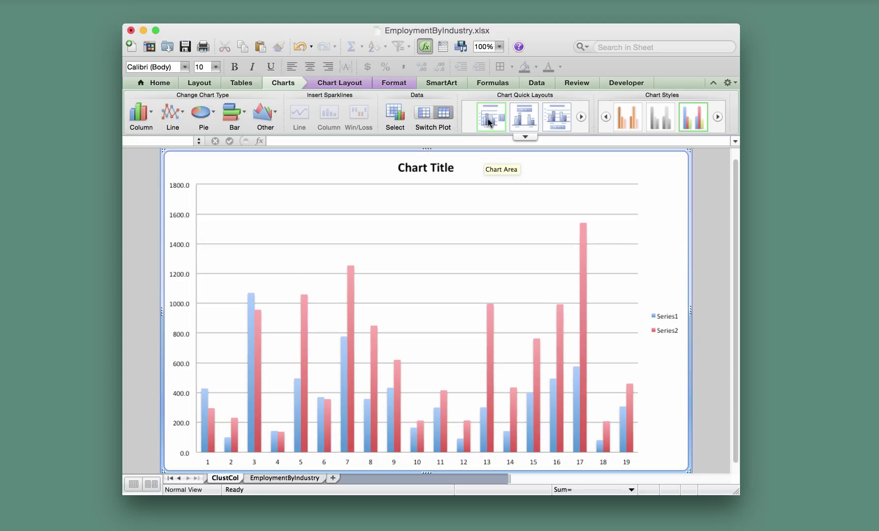
{"action": "left_click", "coordinate": [426, 169]}
{"action": "double_click", "coordinate": [426, 168]}
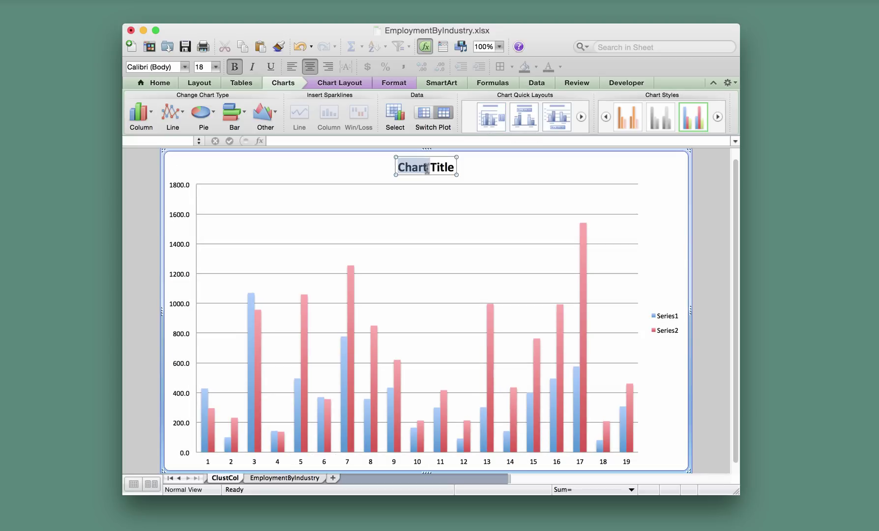
{"action": "triple_click", "coordinate": [427, 168]}
{"action": "type", "text": "Employm"}
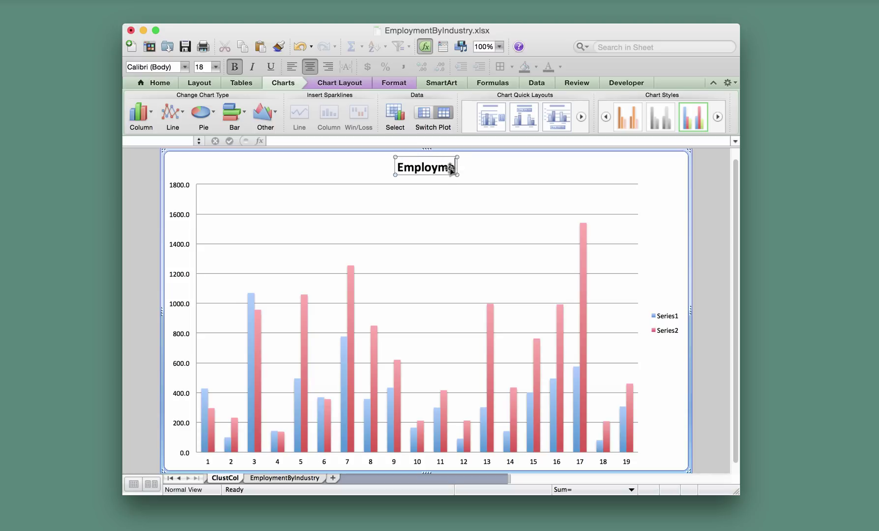
{"action": "type", "text": "ent by Indu"}
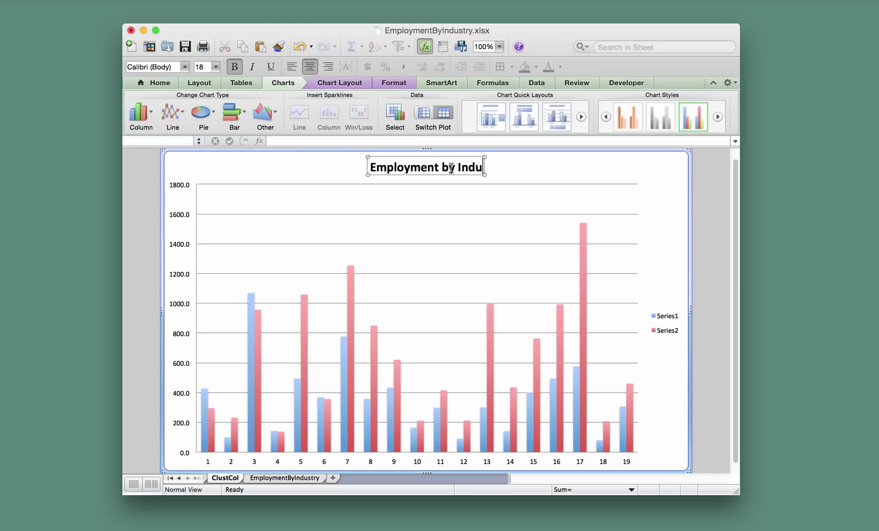
{"action": "type", "text": "stry"}
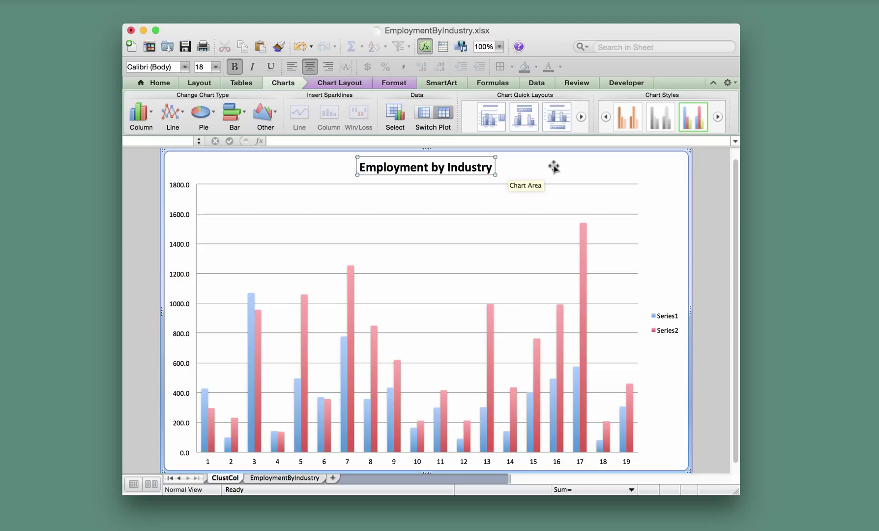
{"action": "type", "text": ","}
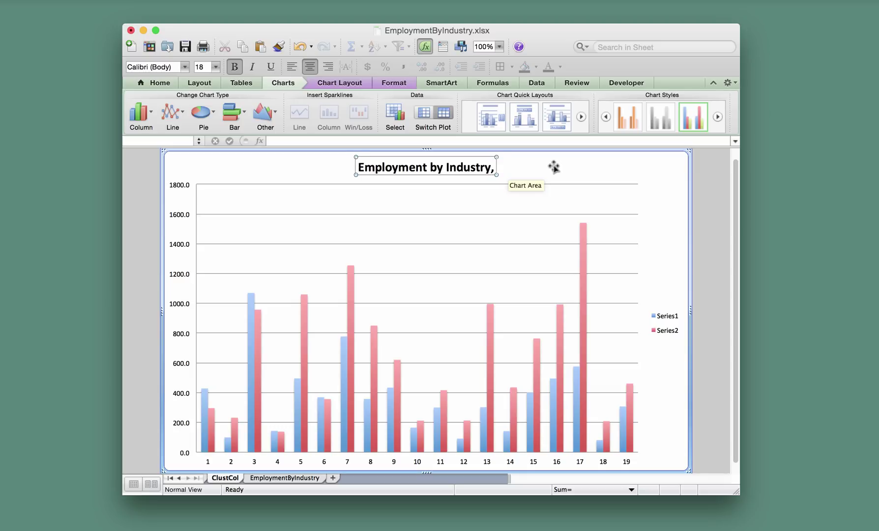
{"action": "type", "text": " ('00"}
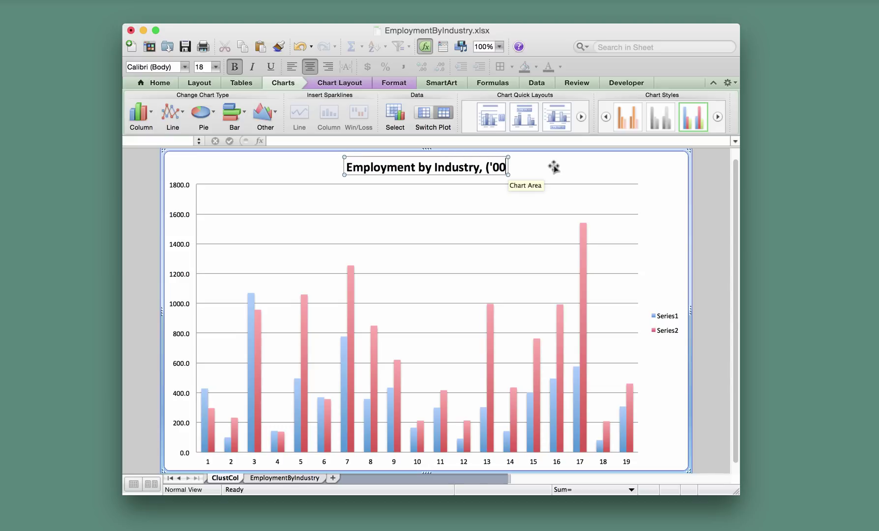
{"action": "type", "text": "0s)"}
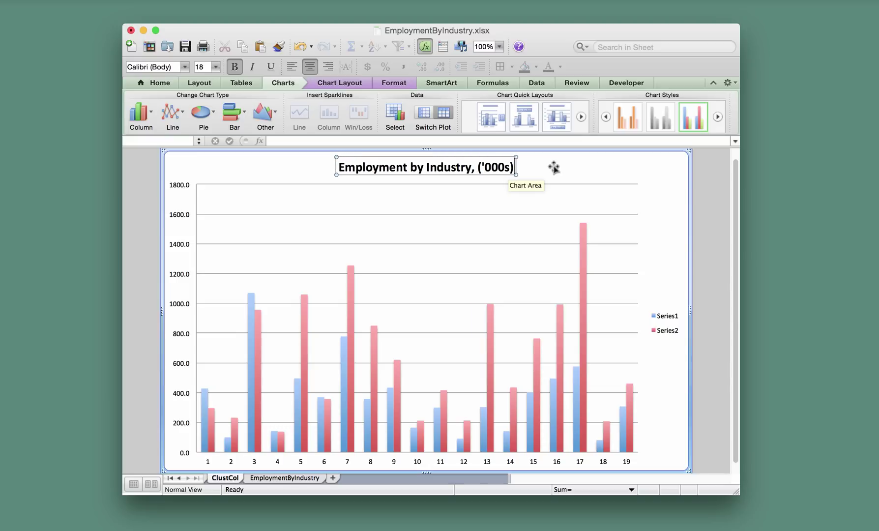
{"action": "left_click", "coordinate": [554, 167]}
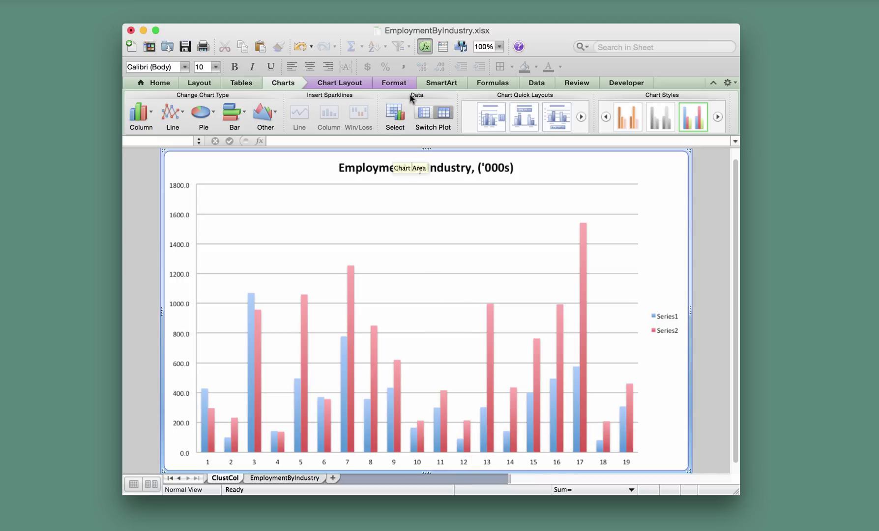
- Rename Series1 to 1986 and Series2 to 2016 in the chart's data source
{"action": "left_click", "coordinate": [396, 114]}
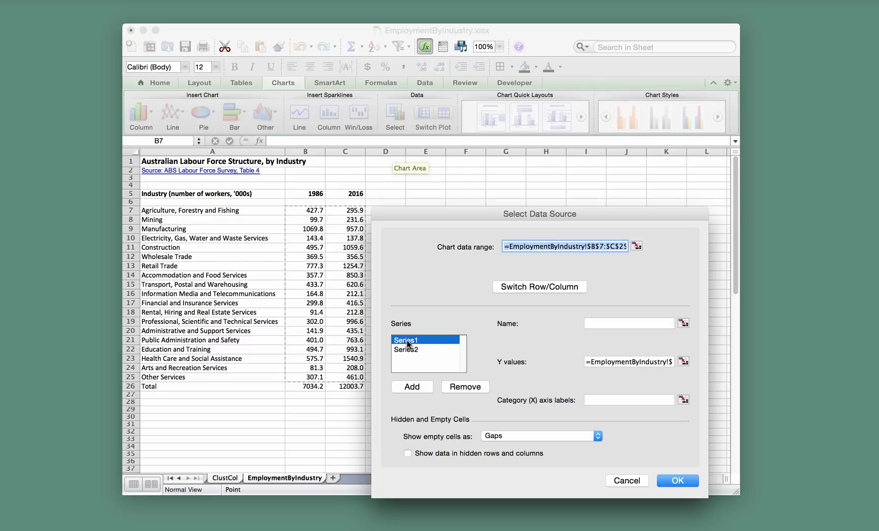
{"action": "left_click", "coordinate": [609, 323]}
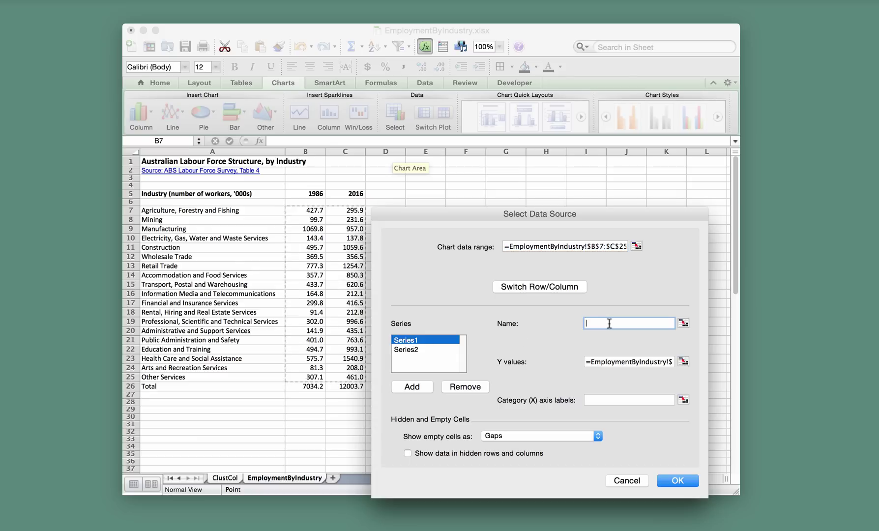
{"action": "type", "text": "1986"}
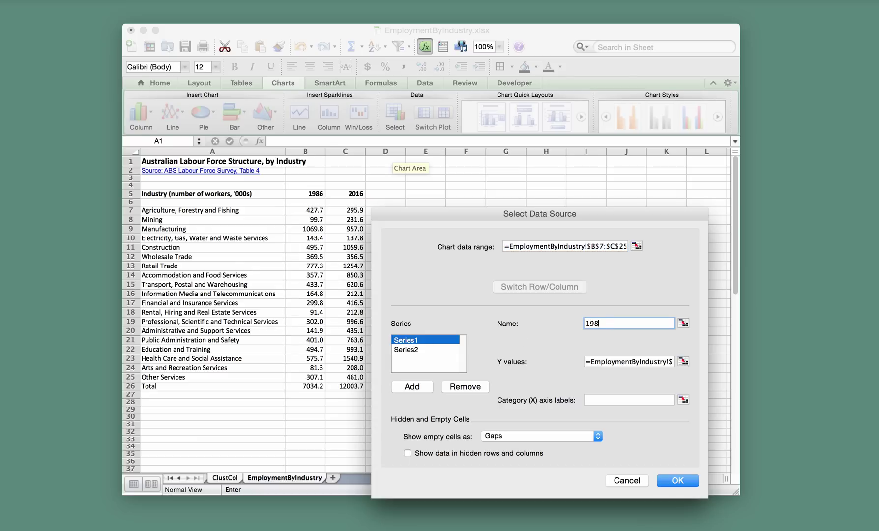
{"action": "left_click", "coordinate": [406, 349]}
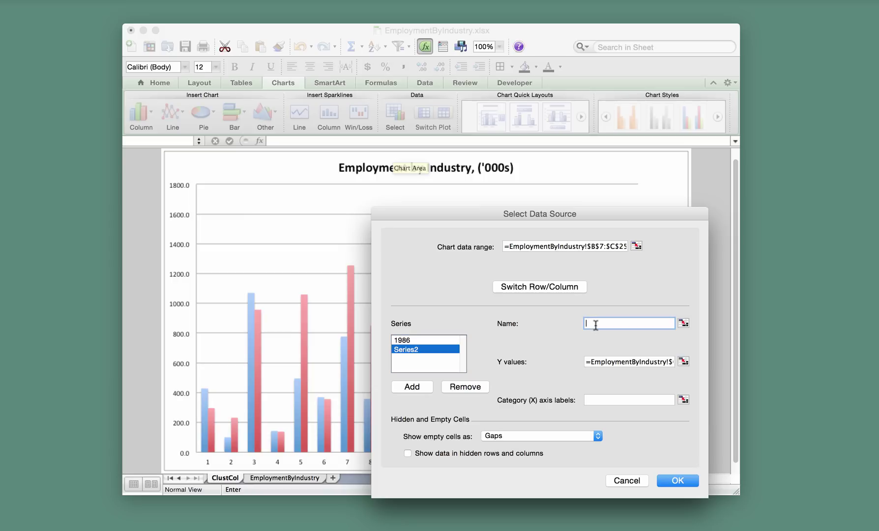
{"action": "type", "text": "2016"}
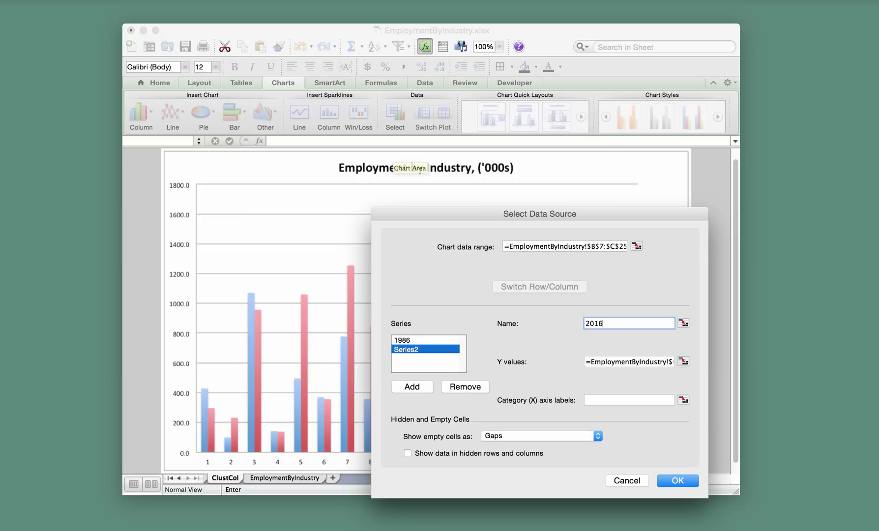
{"action": "left_click", "coordinate": [669, 481]}
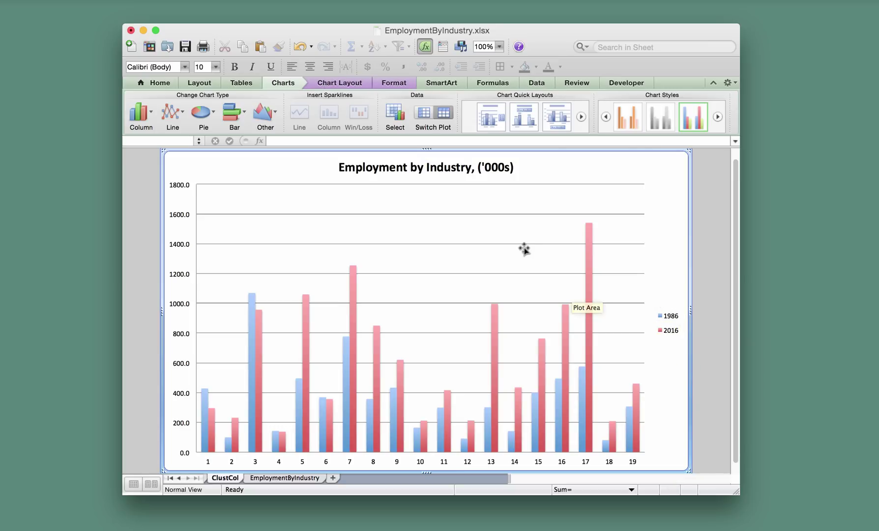
- Use the industry names in A7:A25 as the category axis labels
{"action": "left_click", "coordinate": [396, 116]}
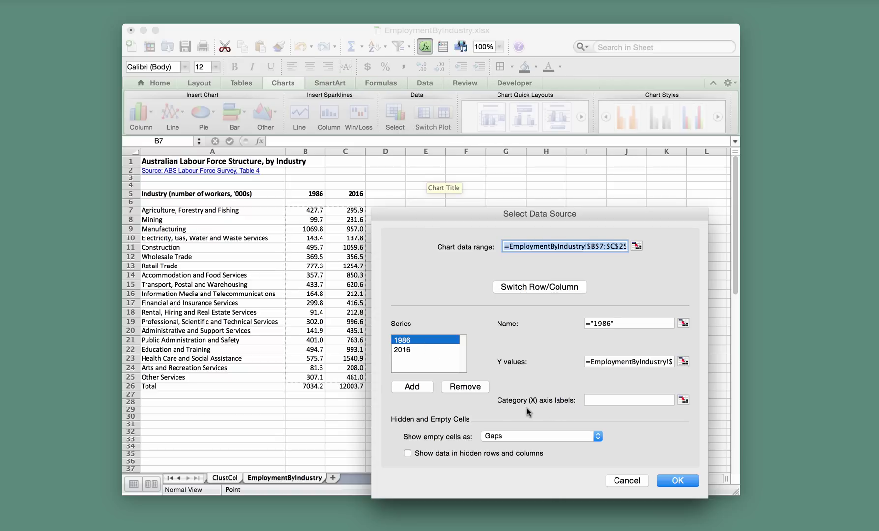
{"action": "left_click", "coordinate": [591, 399]}
{"action": "left_click", "coordinate": [200, 210]}
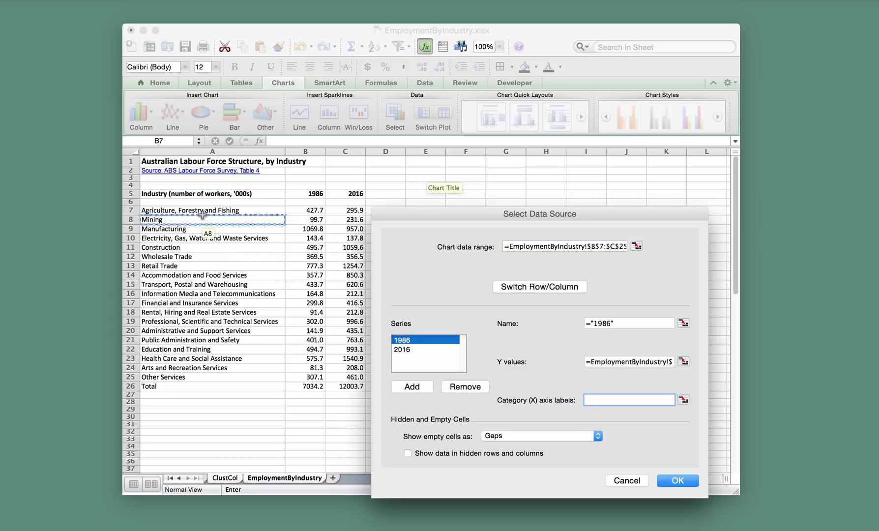
{"action": "left_click_drag", "start_coordinate": [200, 210], "coordinate": [206, 376]}
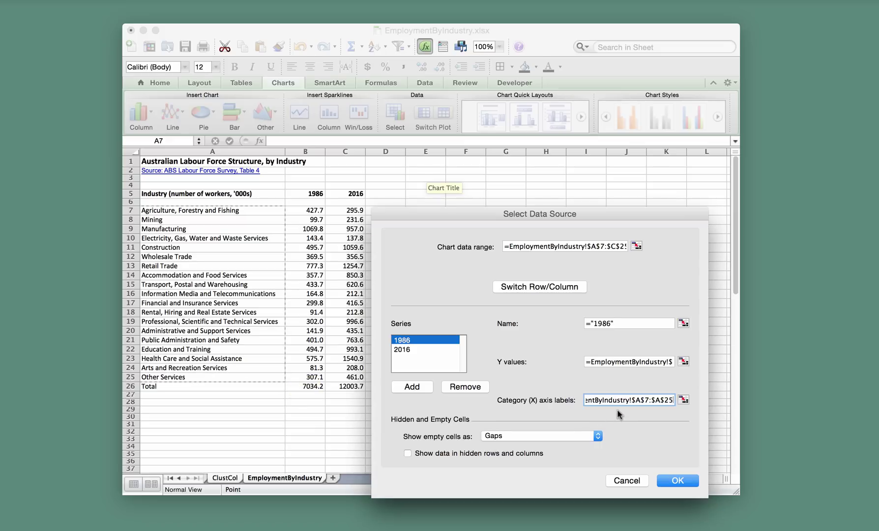
{"action": "left_click", "coordinate": [677, 480]}
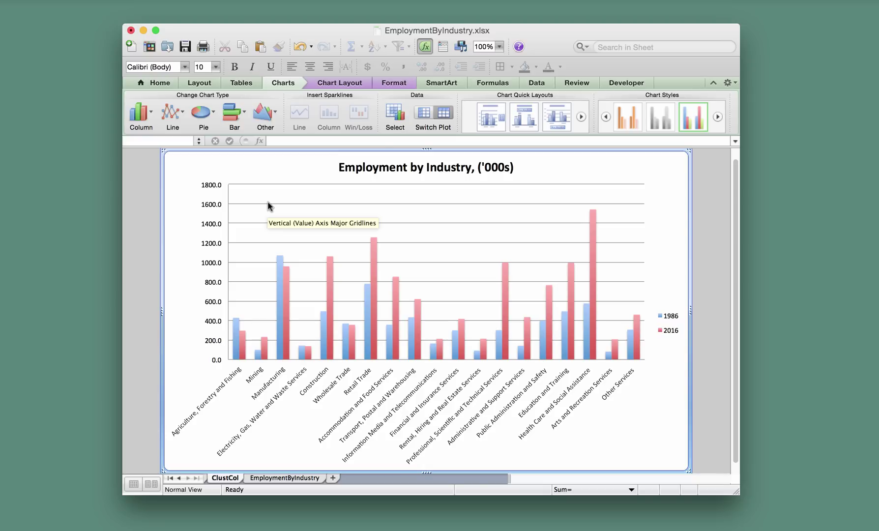
- Delete the horizontal gridlines from the ClustCol chart
{"action": "right_click", "coordinate": [268, 205]}
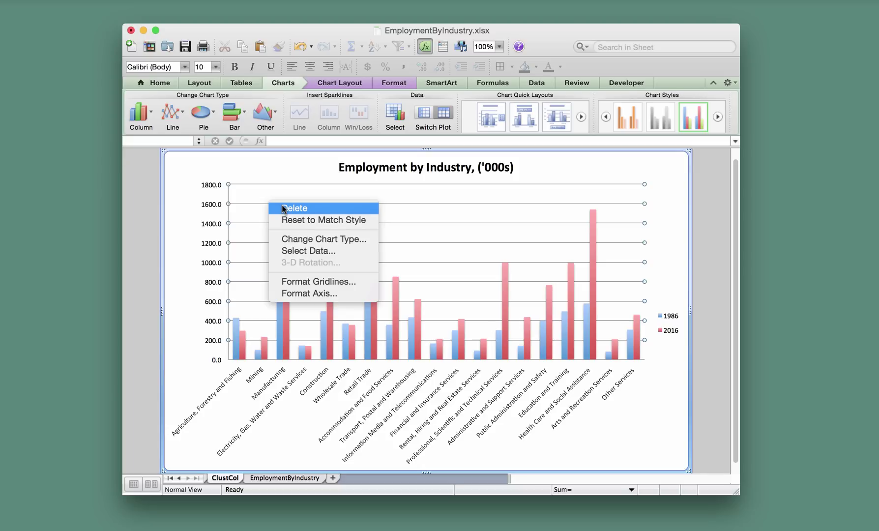
{"action": "left_click", "coordinate": [284, 209]}
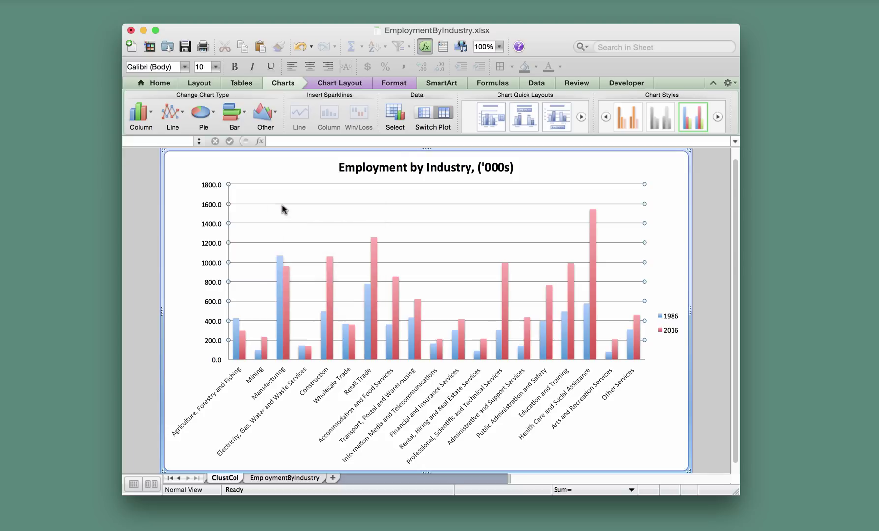